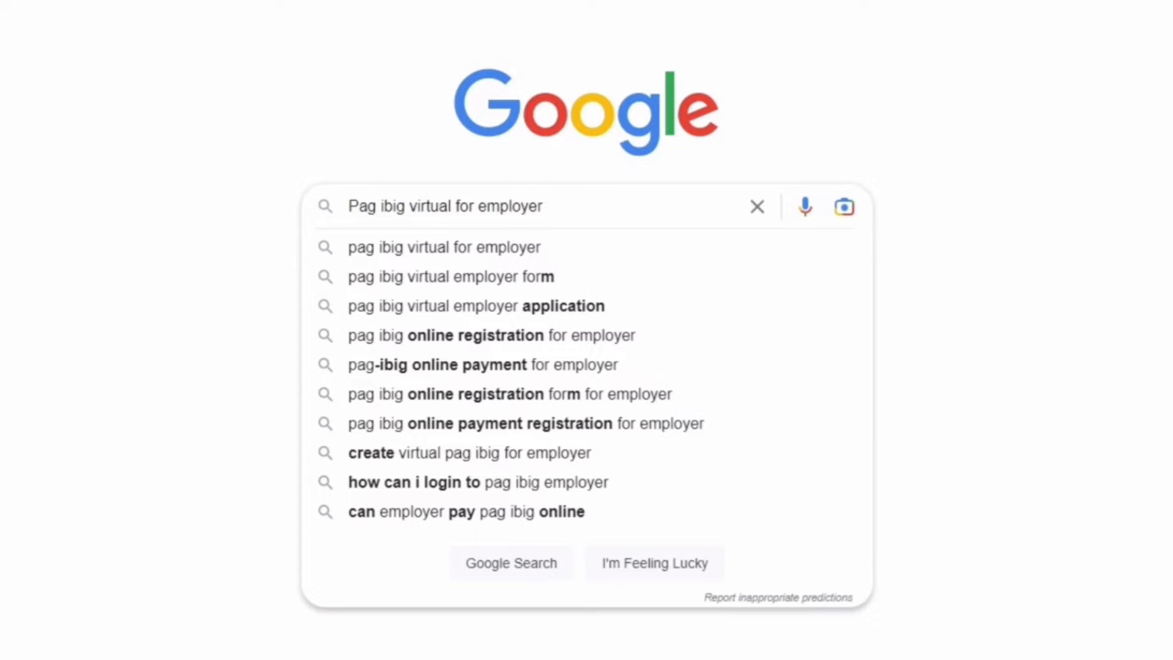
# Step: Search Google for "Pag ibig virtual for employer" and open the login page of Virtual Pag-IBIG for Employers
pyautogui.press('Return')
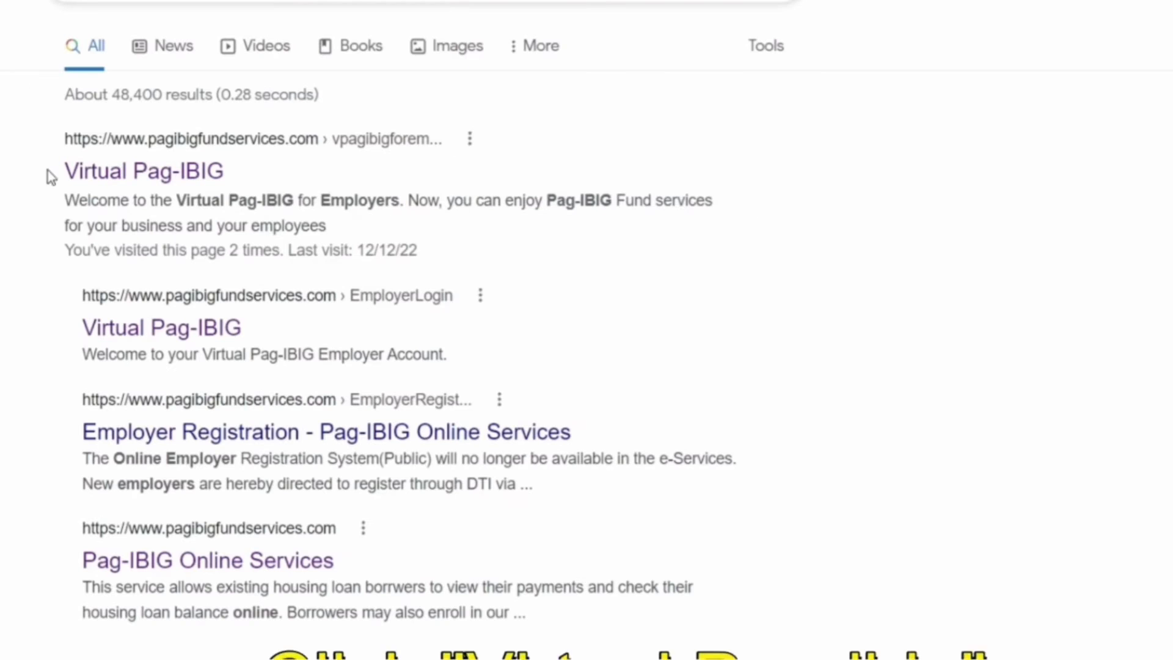
pyautogui.click(115, 177)
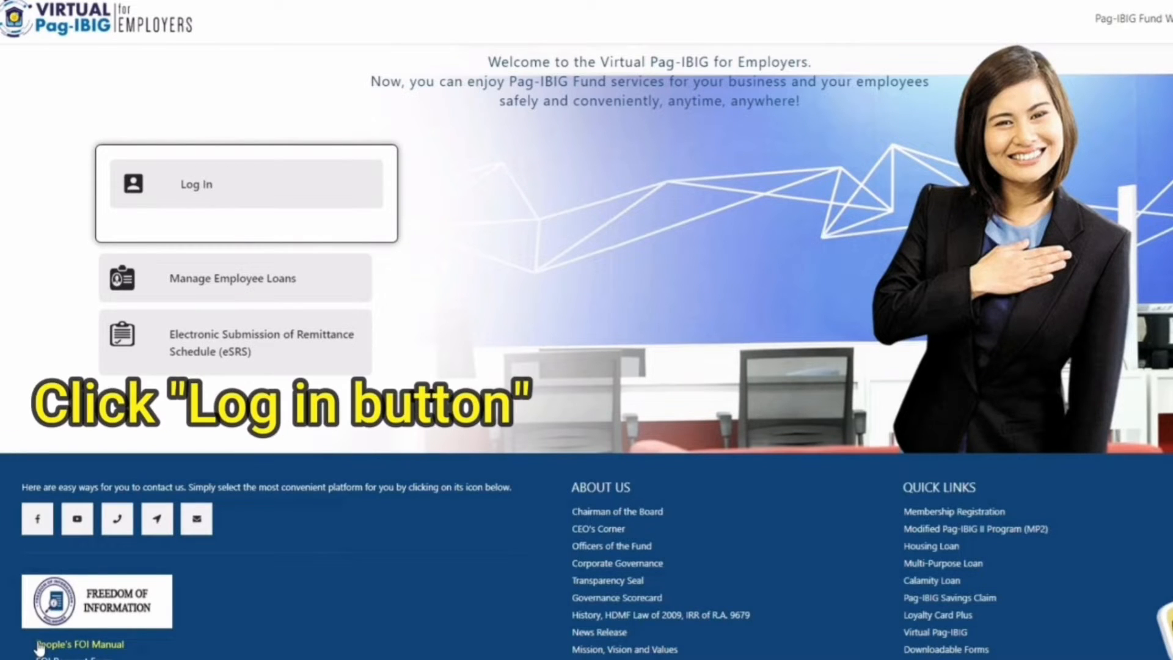
pyautogui.click(218, 185)
pyautogui.click(218, 184)
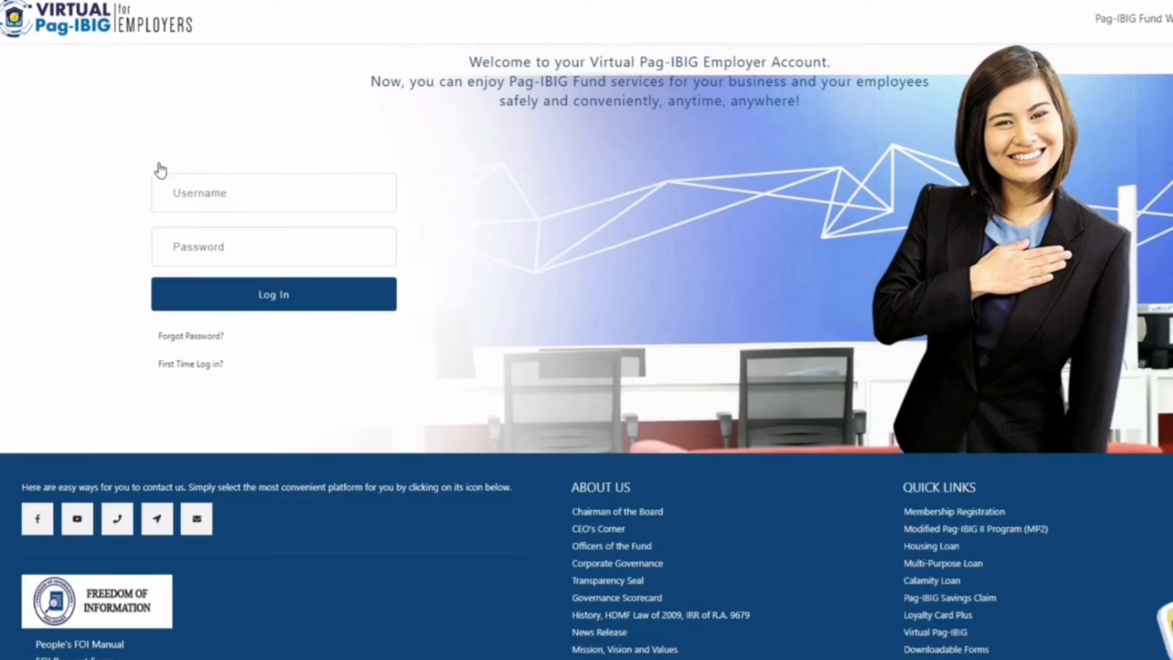
# Step: Log in to the employer account with its username and password
pyautogui.click(220, 194)
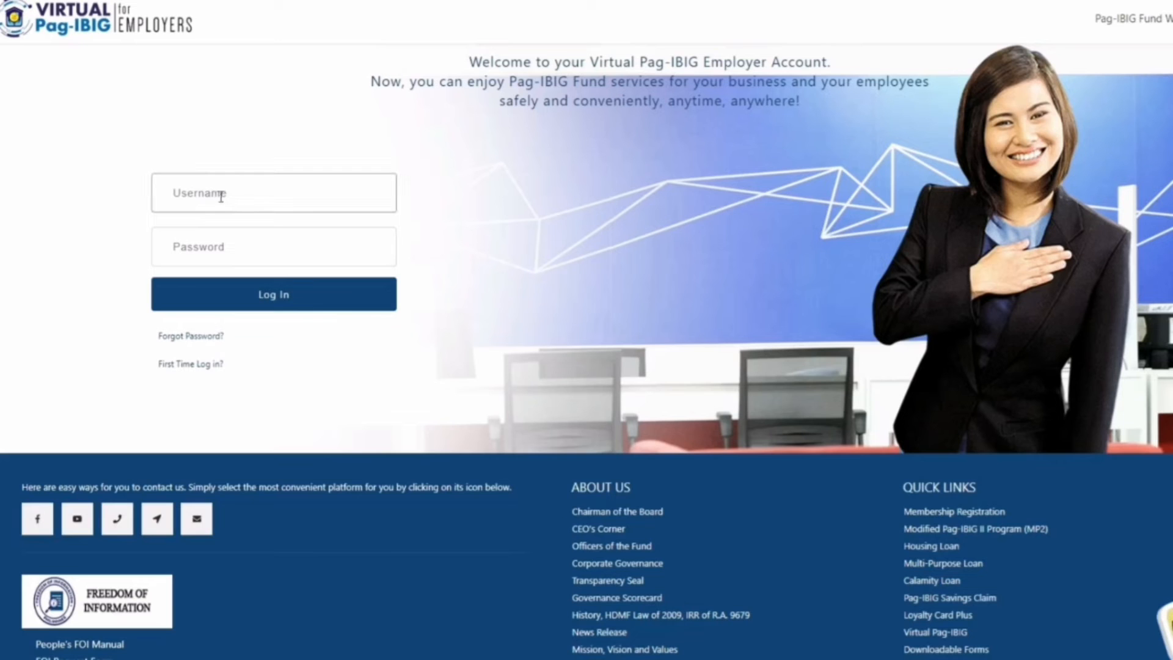
pyautogui.click(238, 195)
pyautogui.click(203, 191)
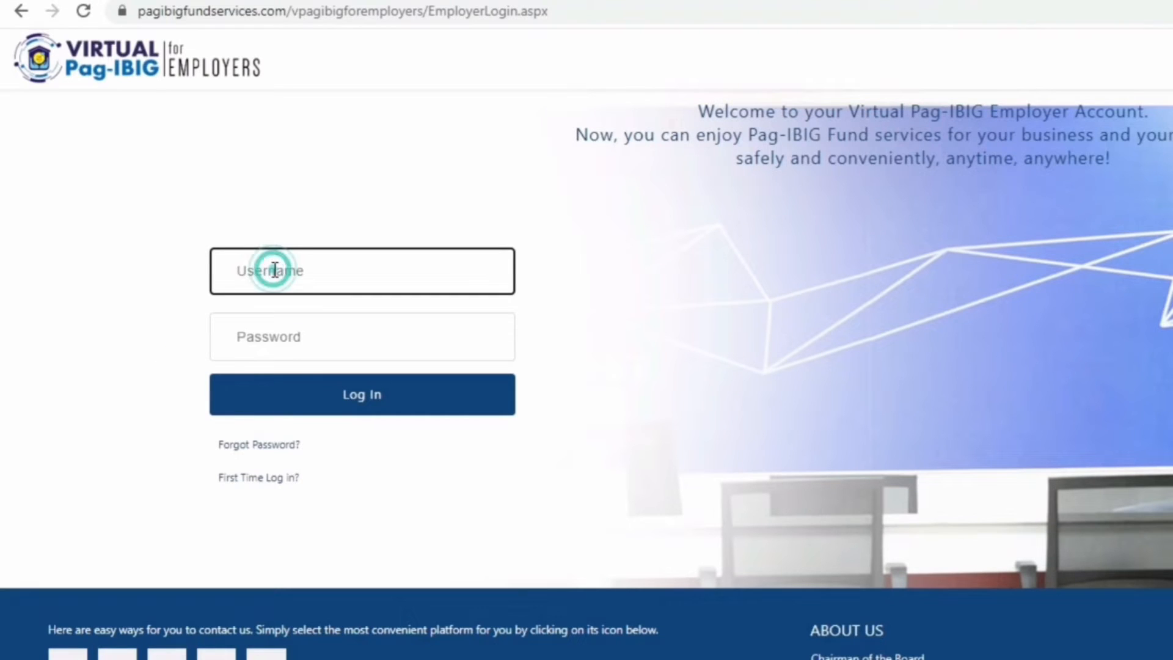
pyautogui.write('username')
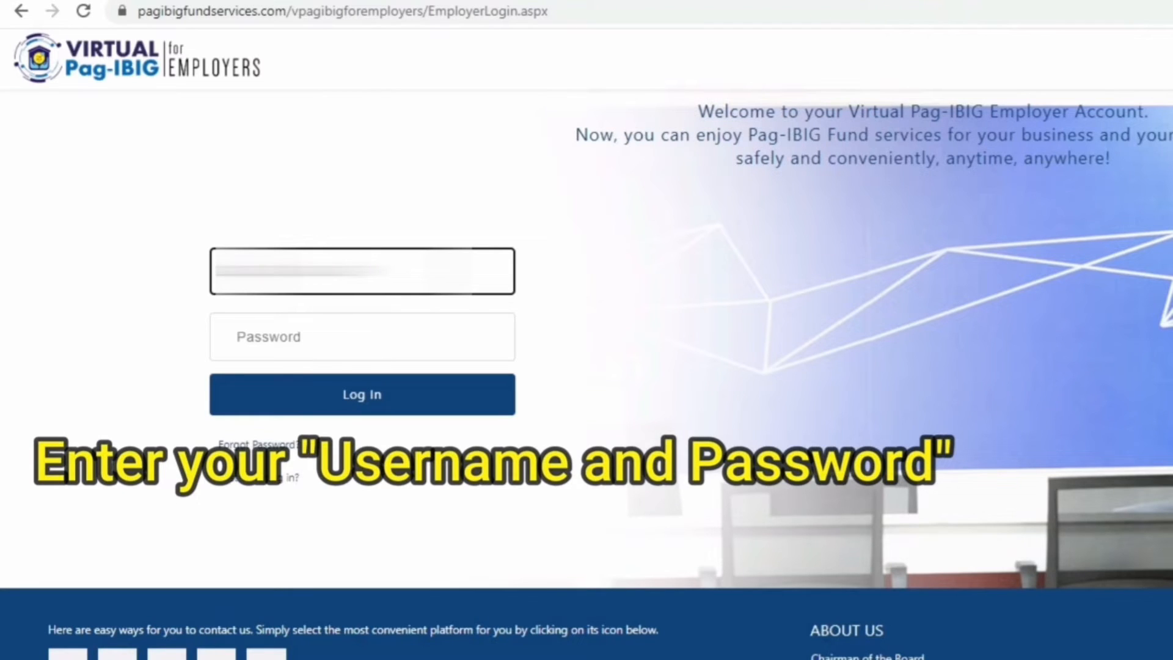
pyautogui.click(362, 337)
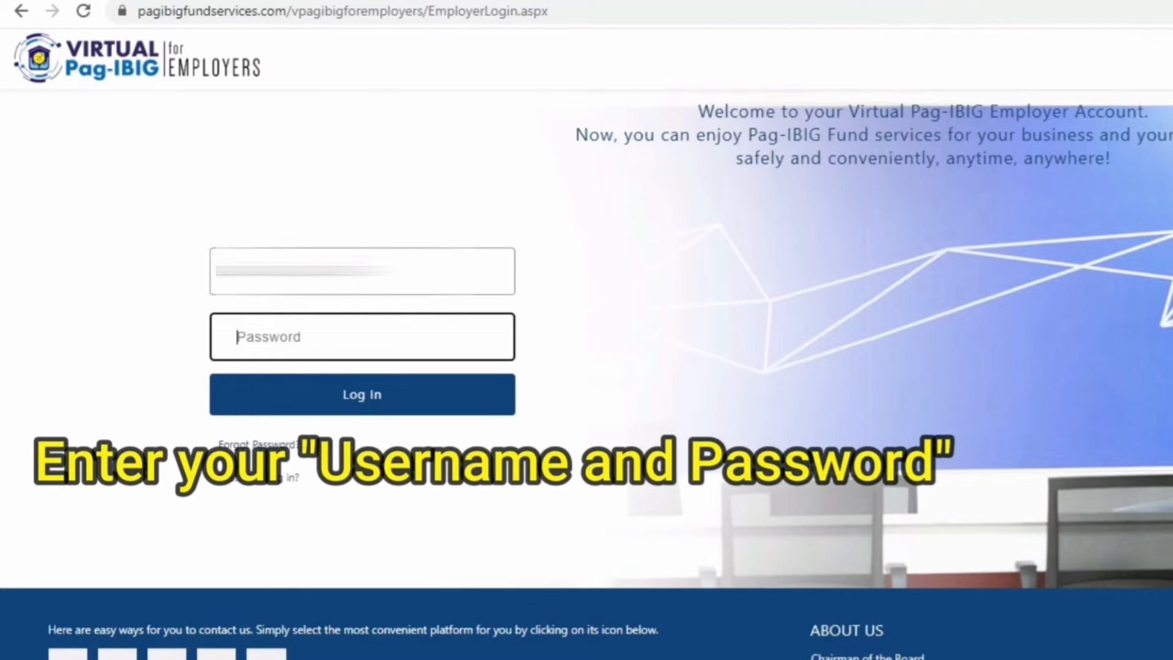
pyautogui.write('***')
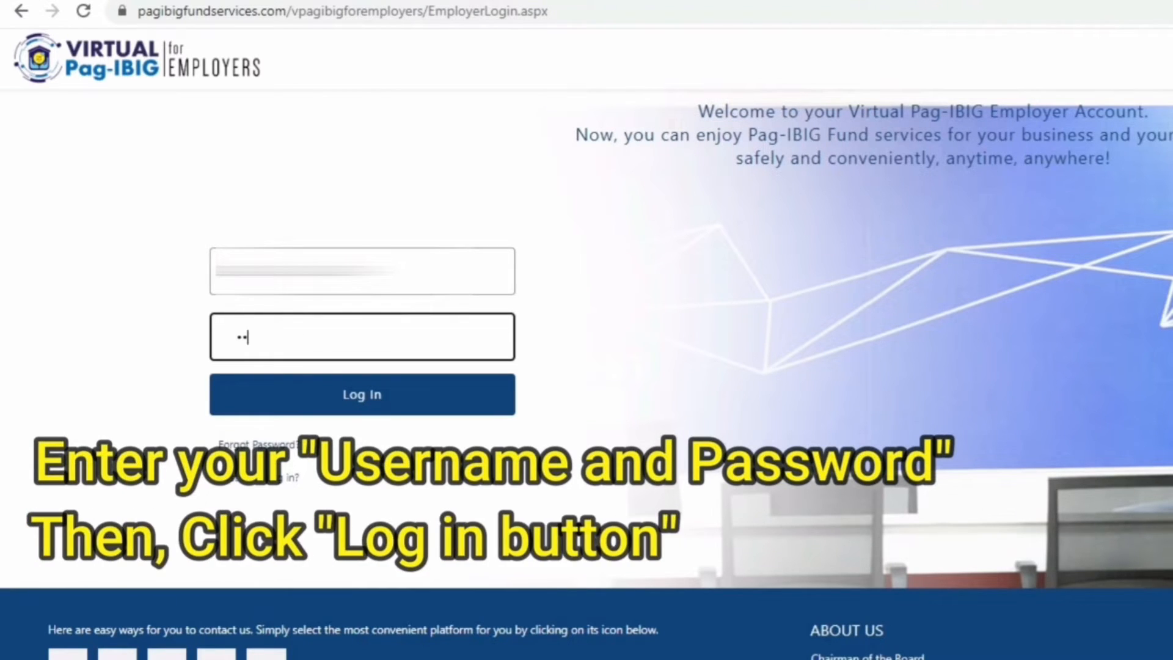
pyautogui.write('**********')
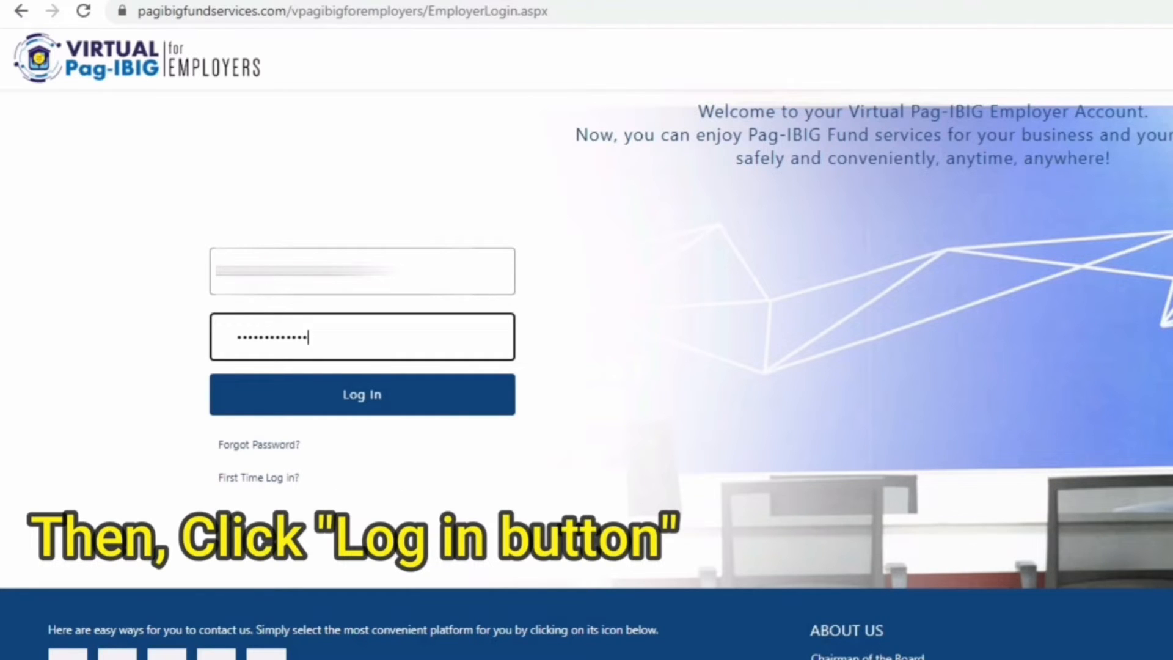
pyautogui.click(344, 397)
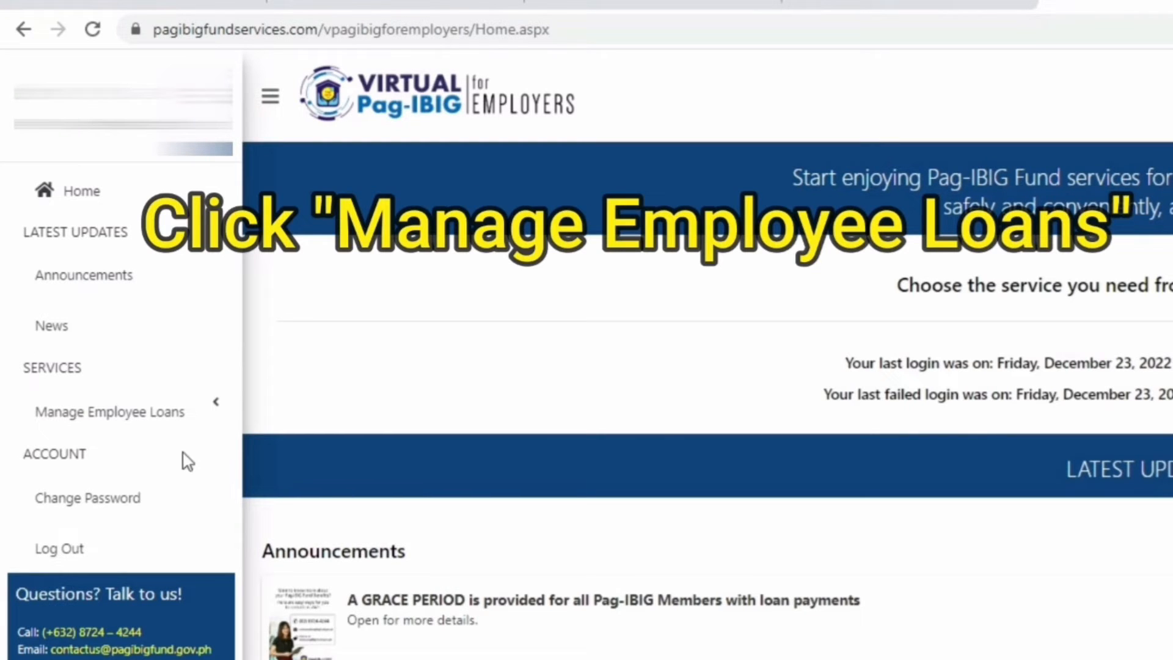
# Step: Open the certification of employees' short-term loans and select the pending application dated December 20, 2022
pyautogui.click(127, 425)
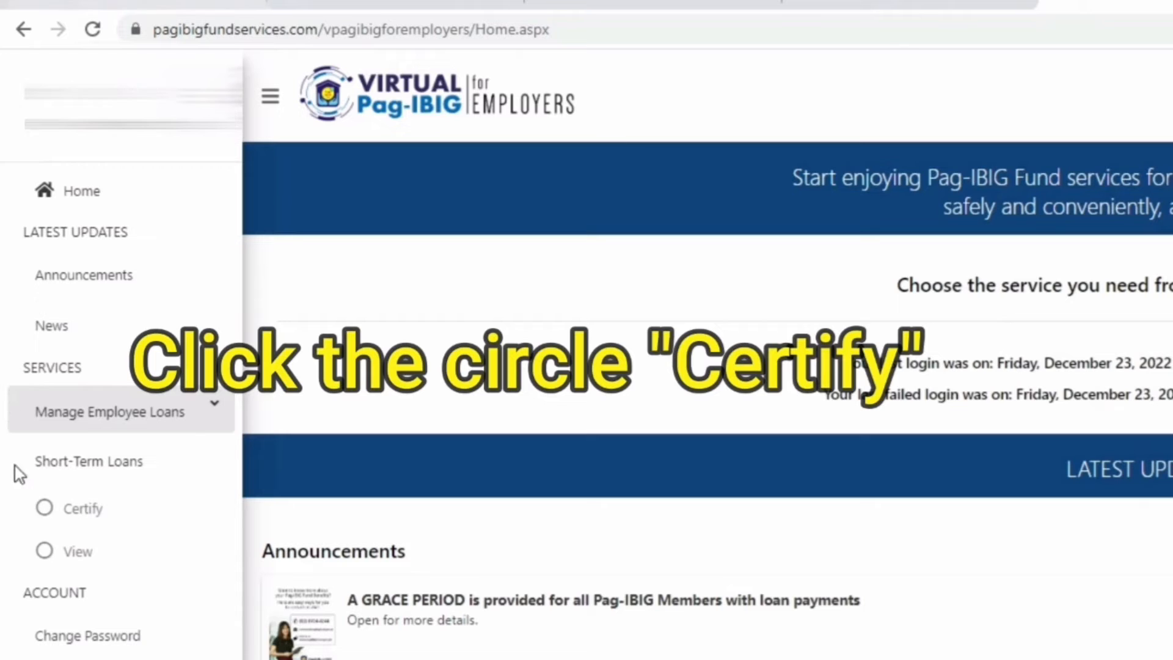
pyautogui.click(46, 509)
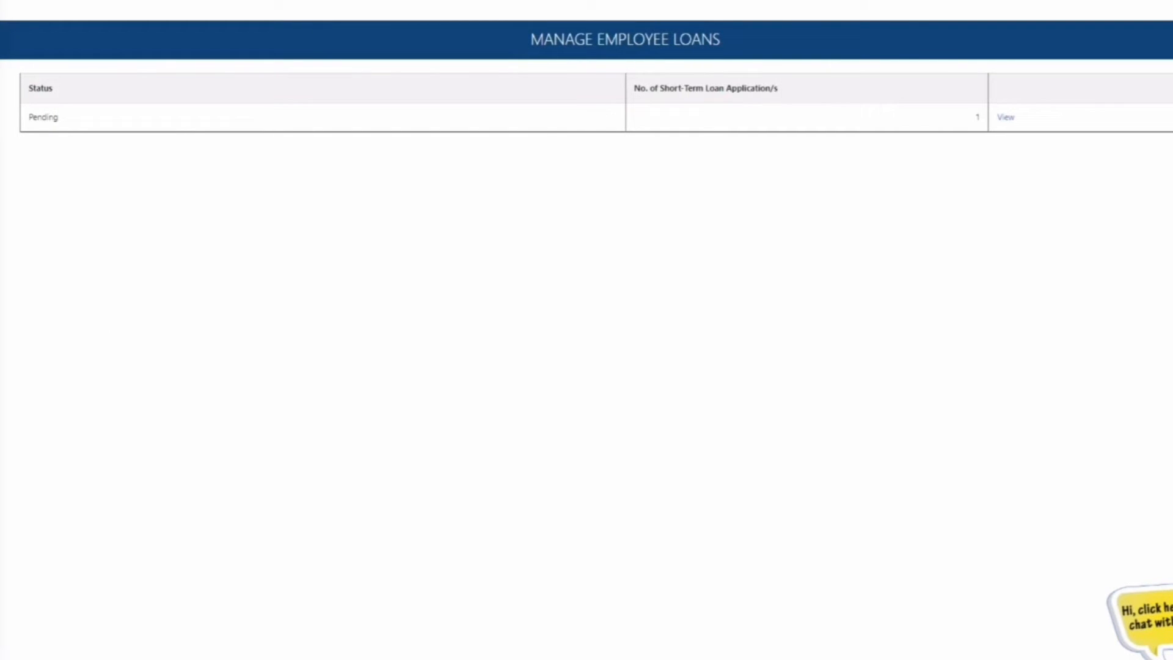
pyautogui.click(1006, 117)
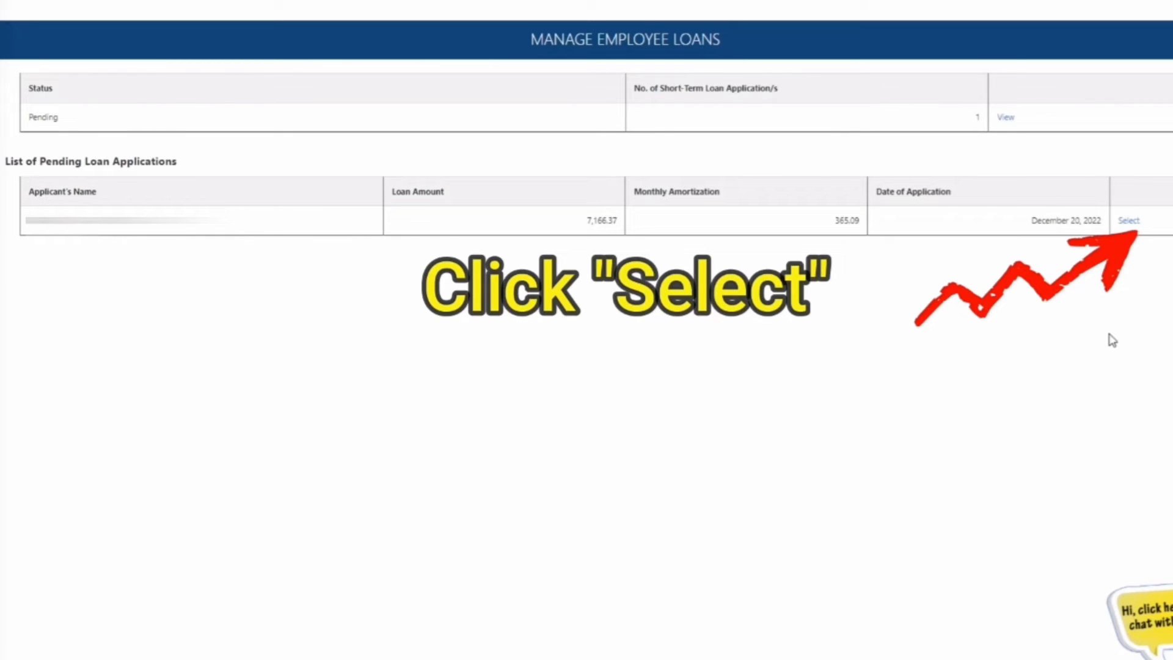
pyautogui.click(1132, 223)
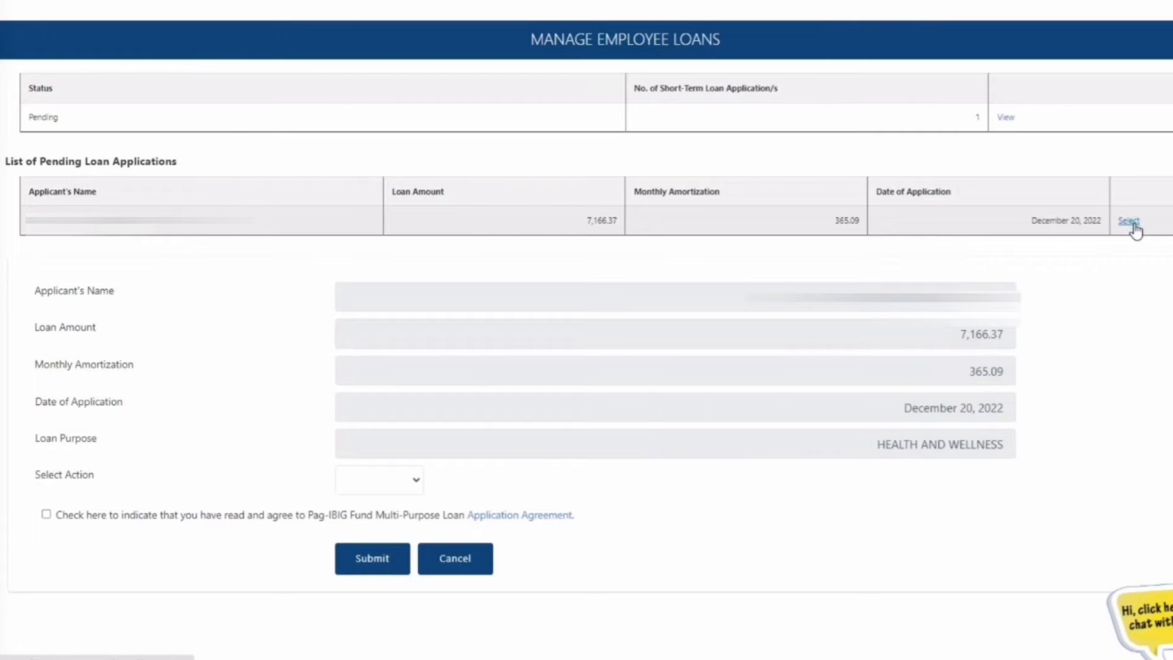
pyautogui.click(1131, 224)
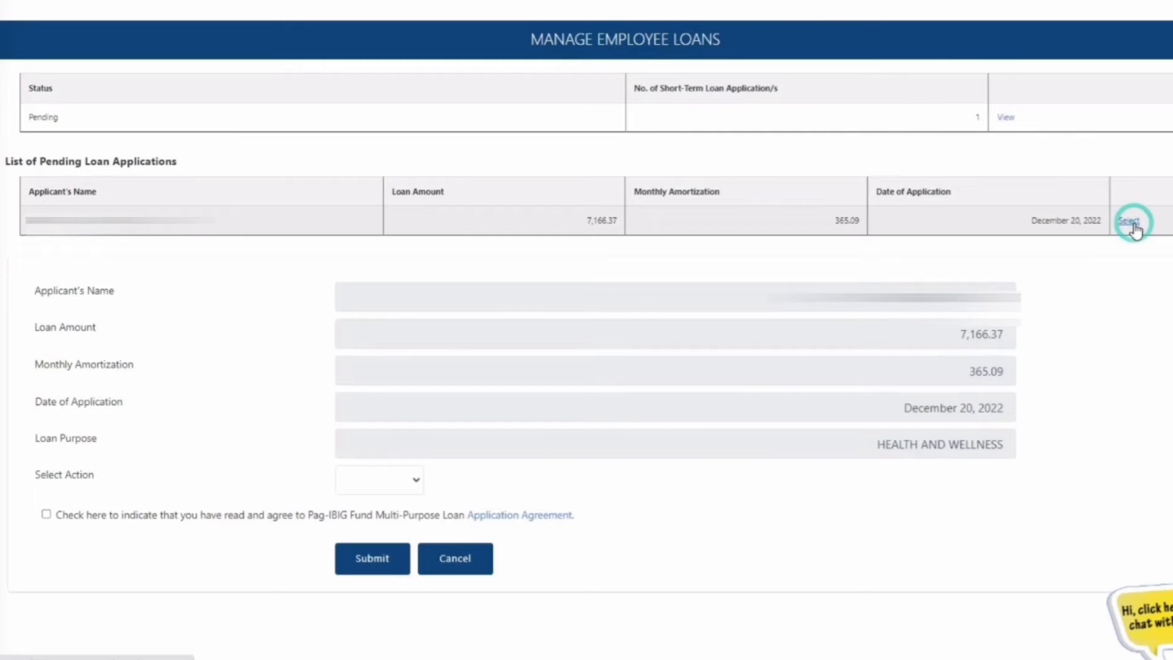
# Step: Set the loan application's action to Certify and the gross monthly income to 20,000.00
pyautogui.click(417, 480)
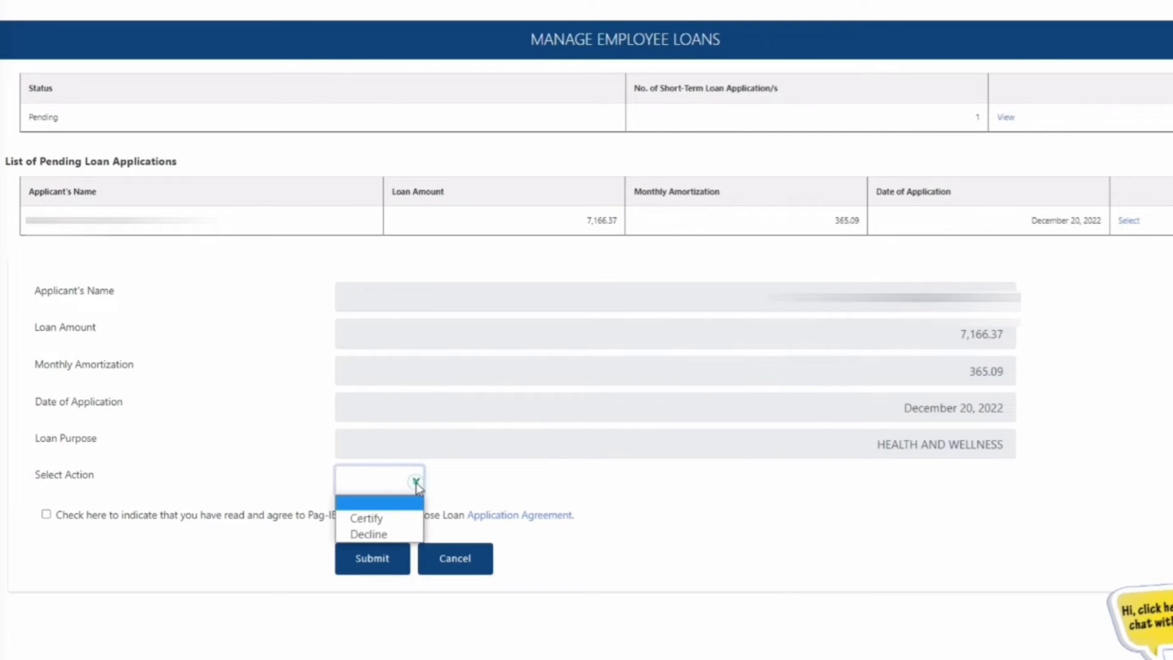
pyautogui.click(389, 519)
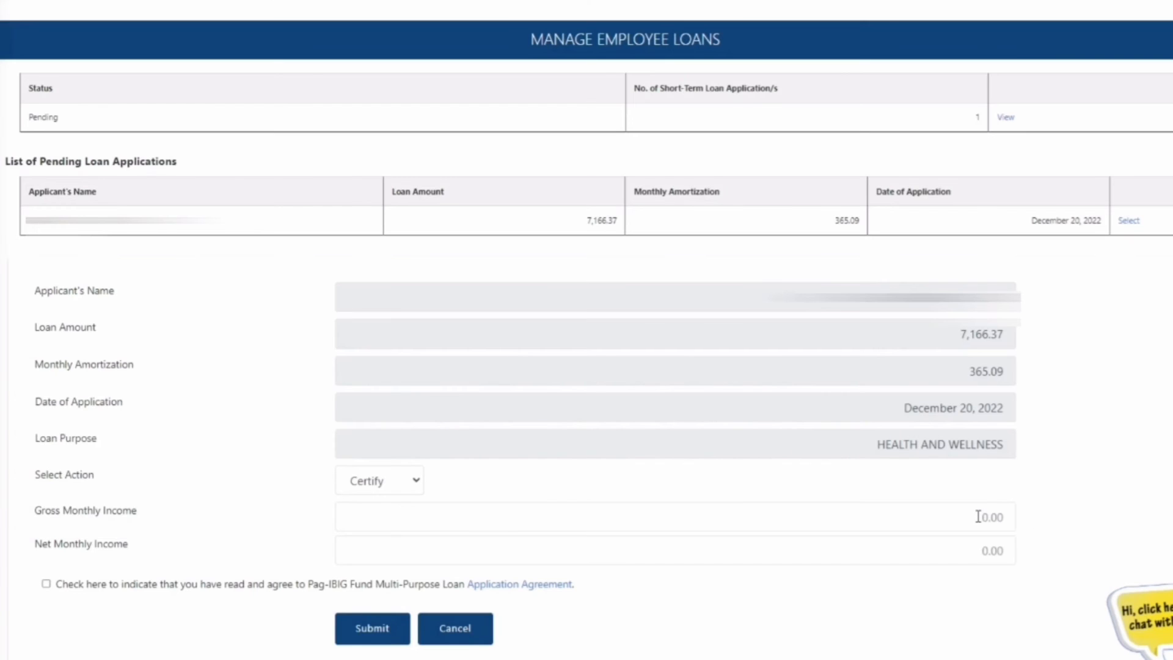
pyautogui.click(978, 516)
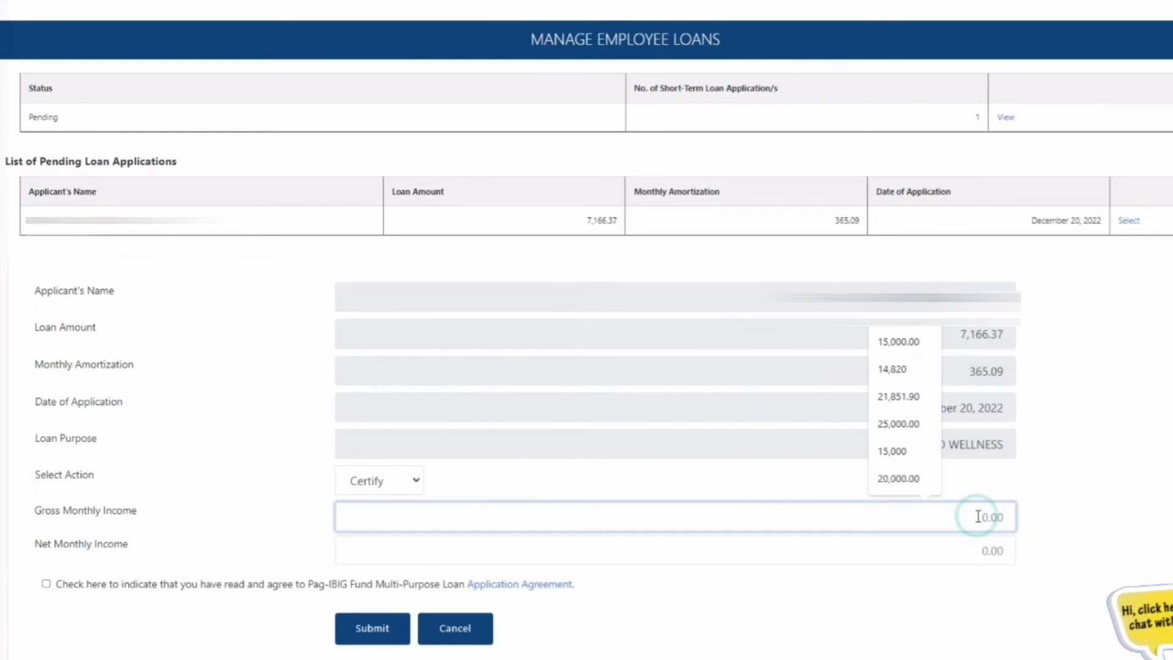
pyautogui.click(900, 479)
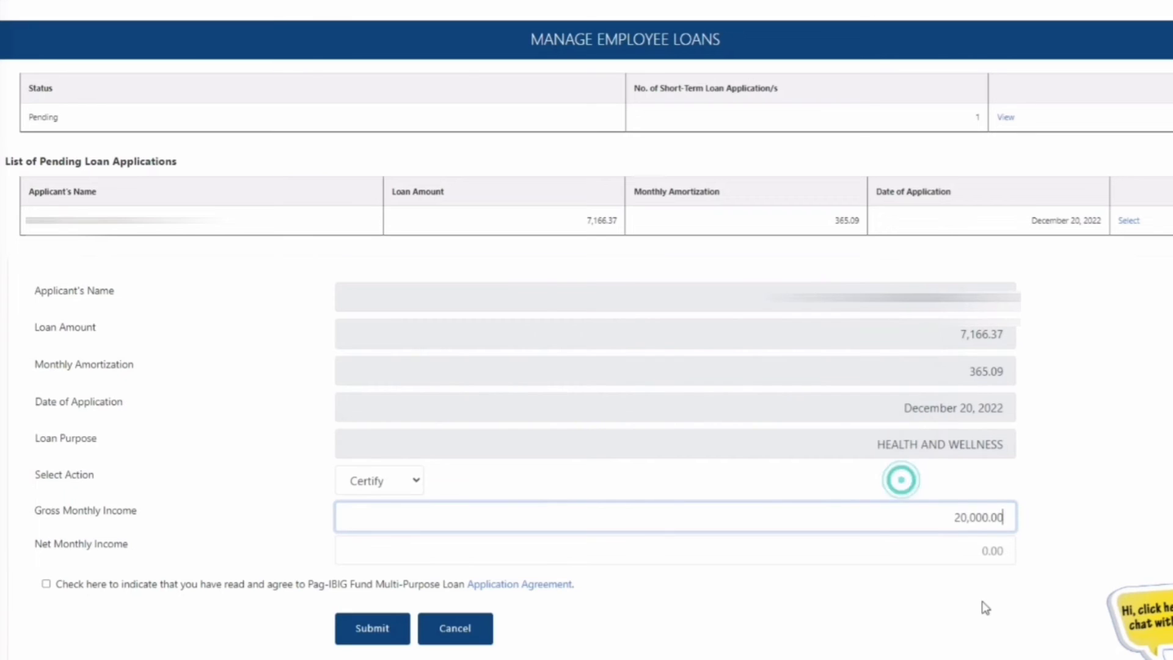
# Step: Set the applicant's net monthly income to 18,600.00
pyautogui.click(971, 550)
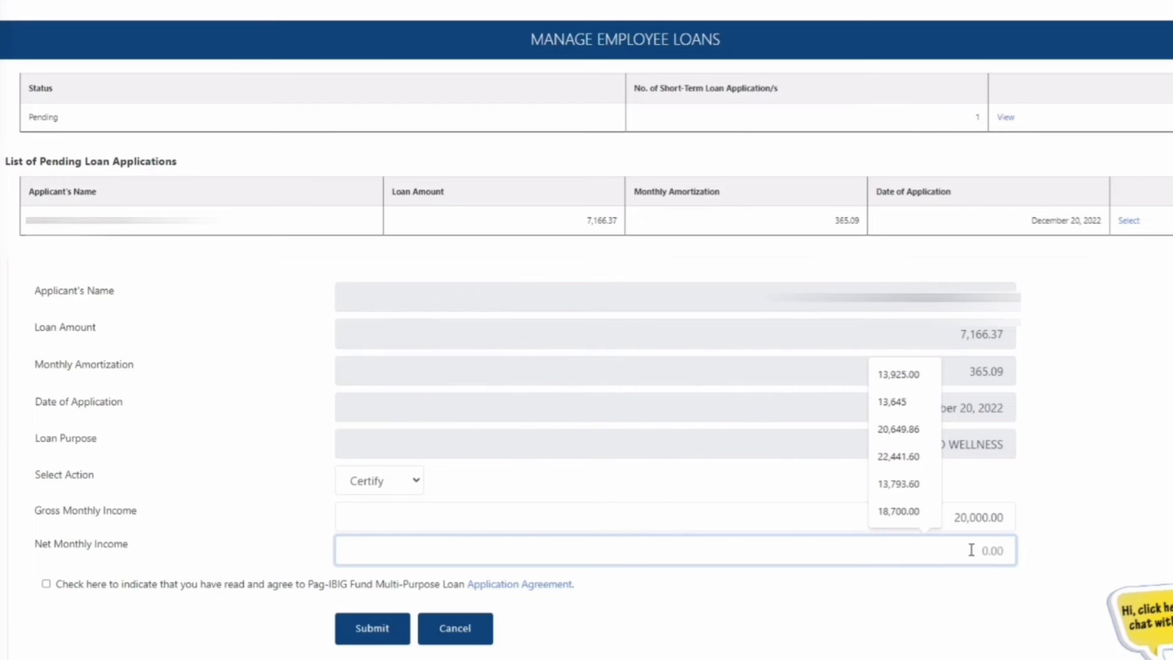
pyautogui.write('18')
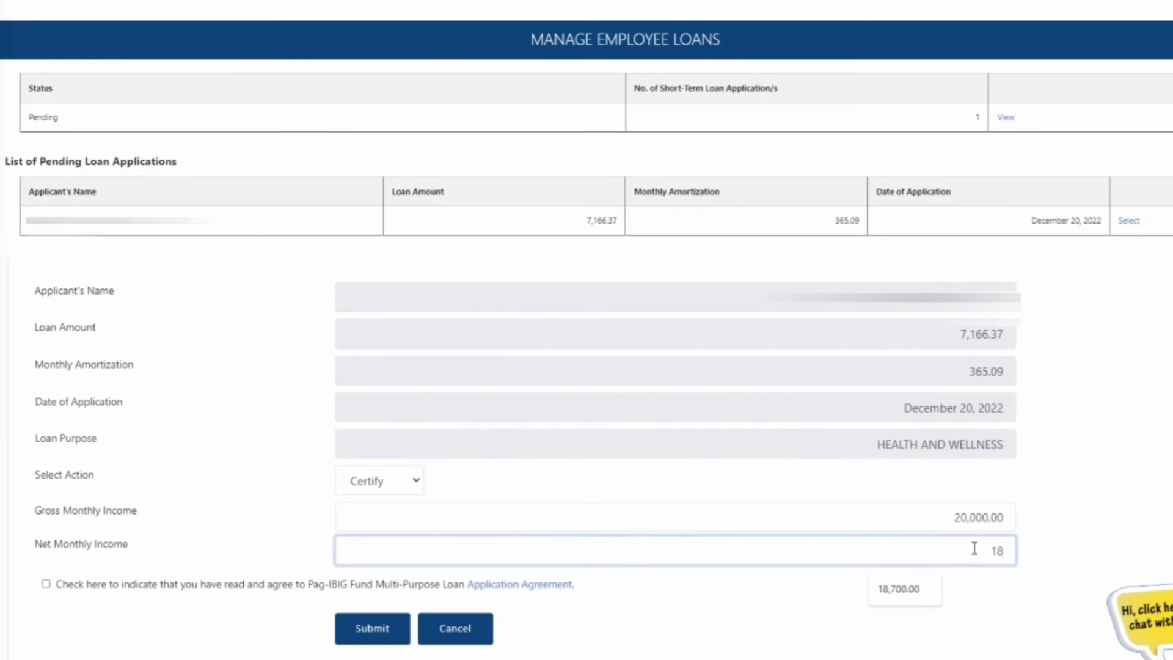
pyautogui.write(',600')
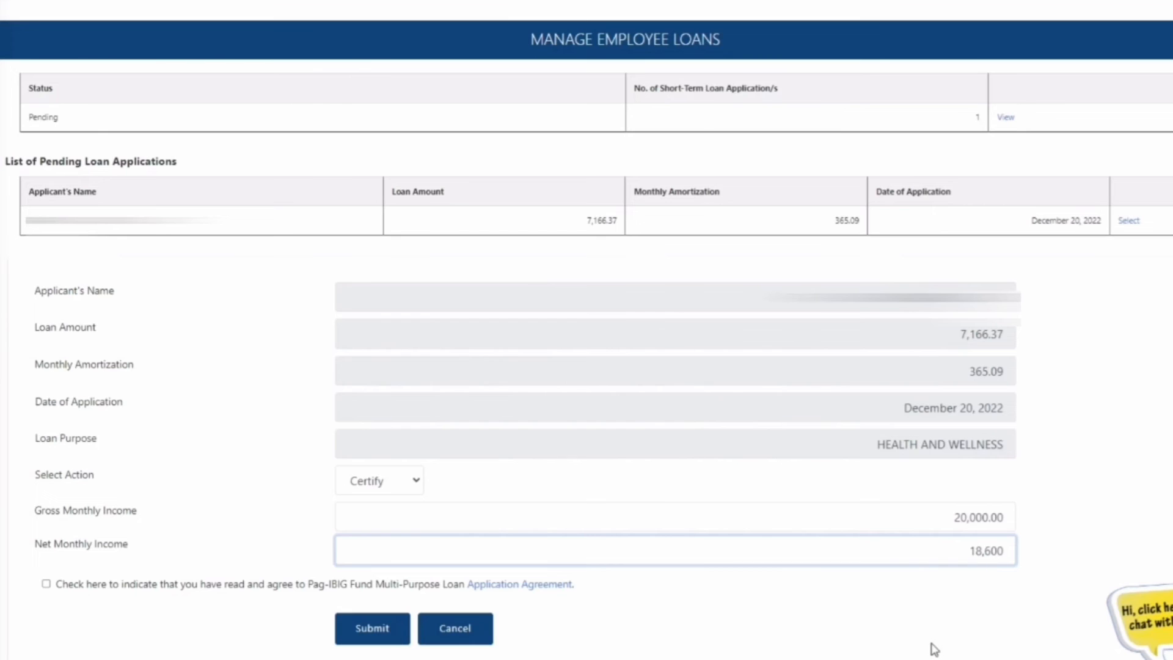
pyautogui.click(913, 612)
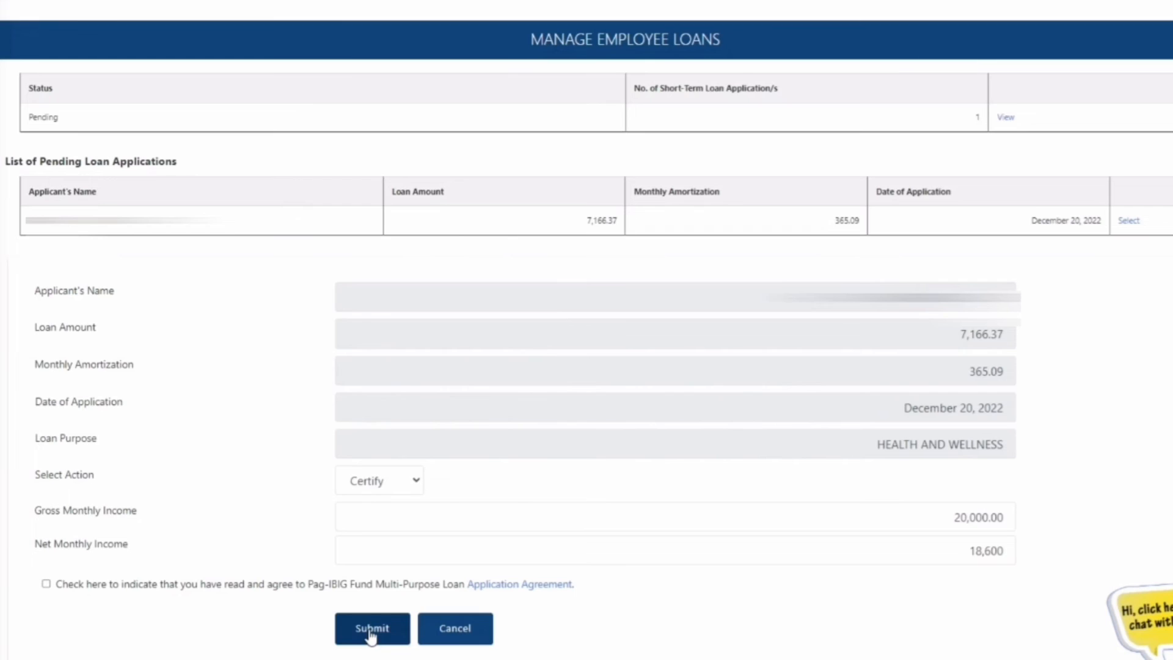
pyautogui.click(1002, 551)
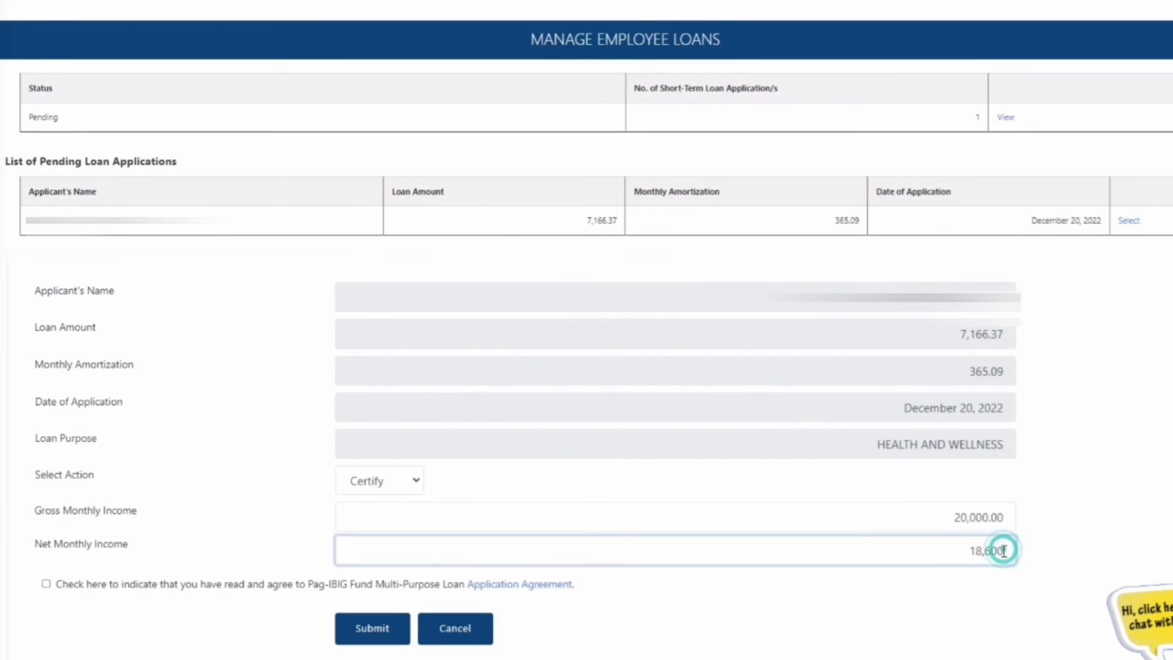
pyautogui.write('.00')
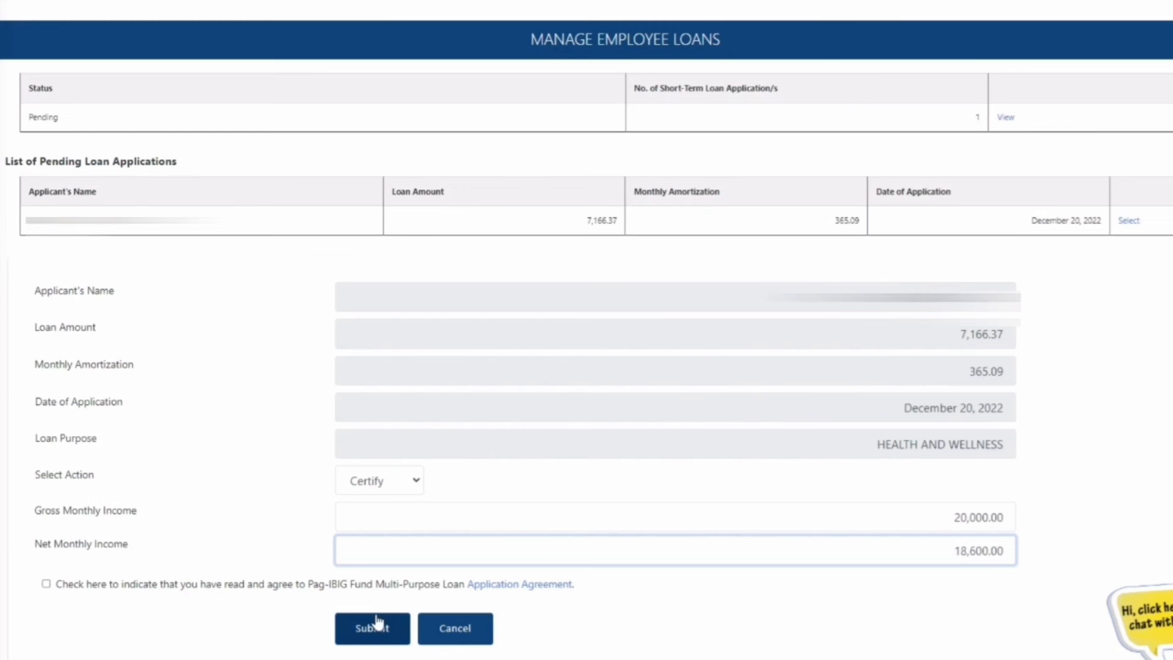
# Step: Agree to the Multi-Purpose Loan Application Agreement and submit the loan certification
pyautogui.click(46, 584)
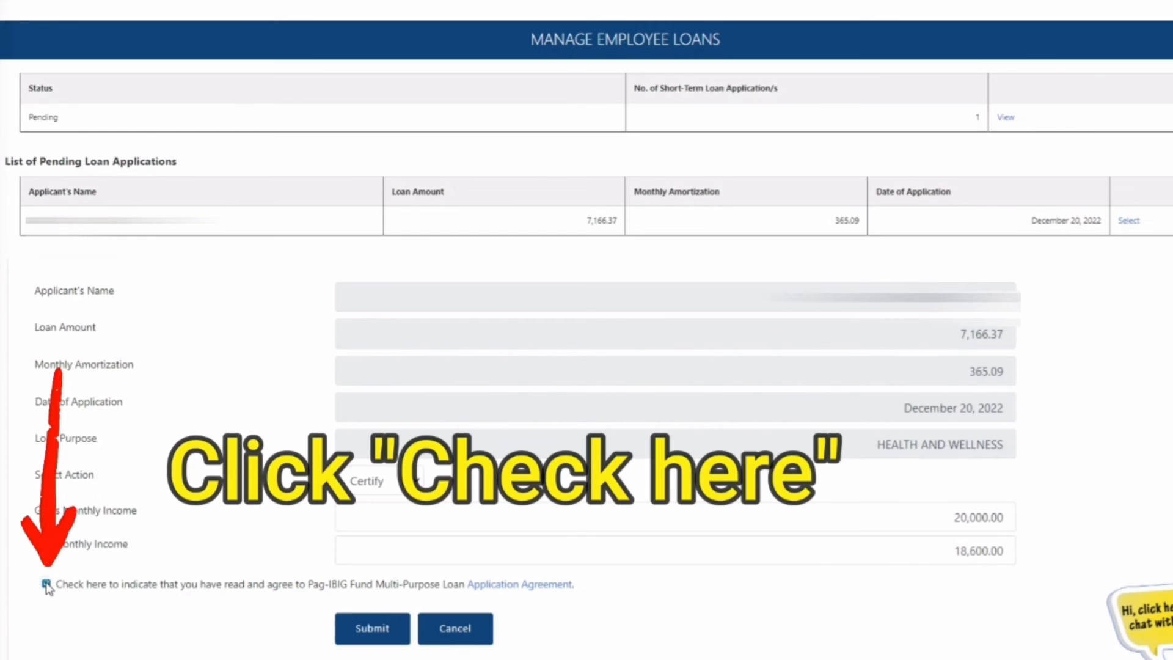
pyautogui.click(347, 628)
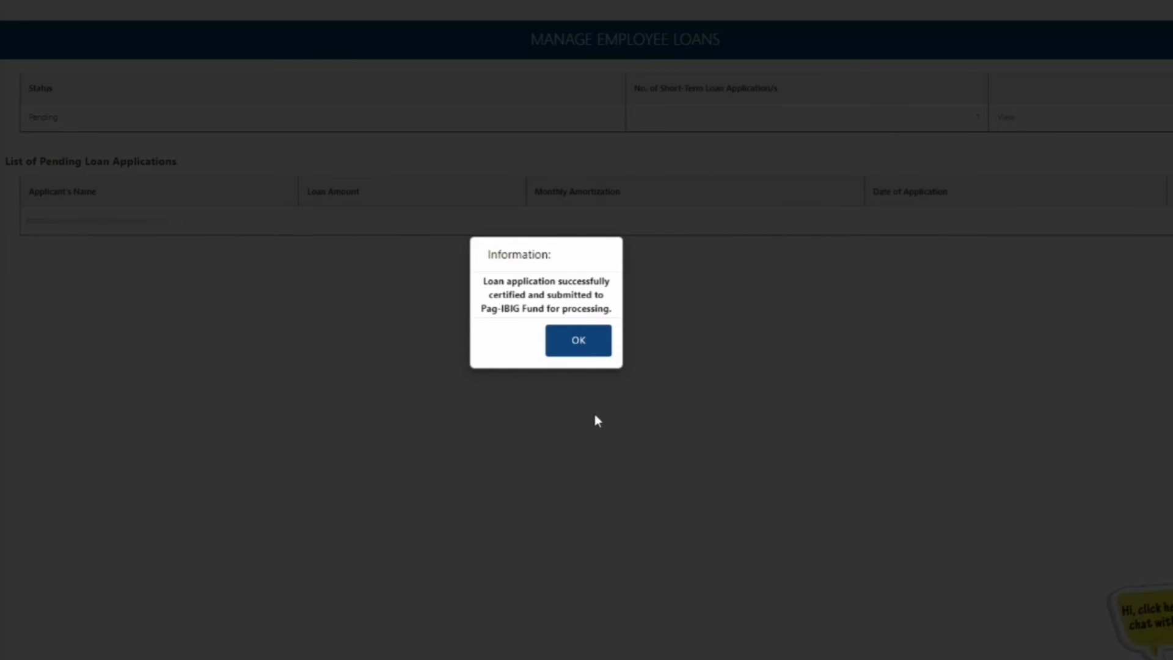
pyautogui.click(585, 345)
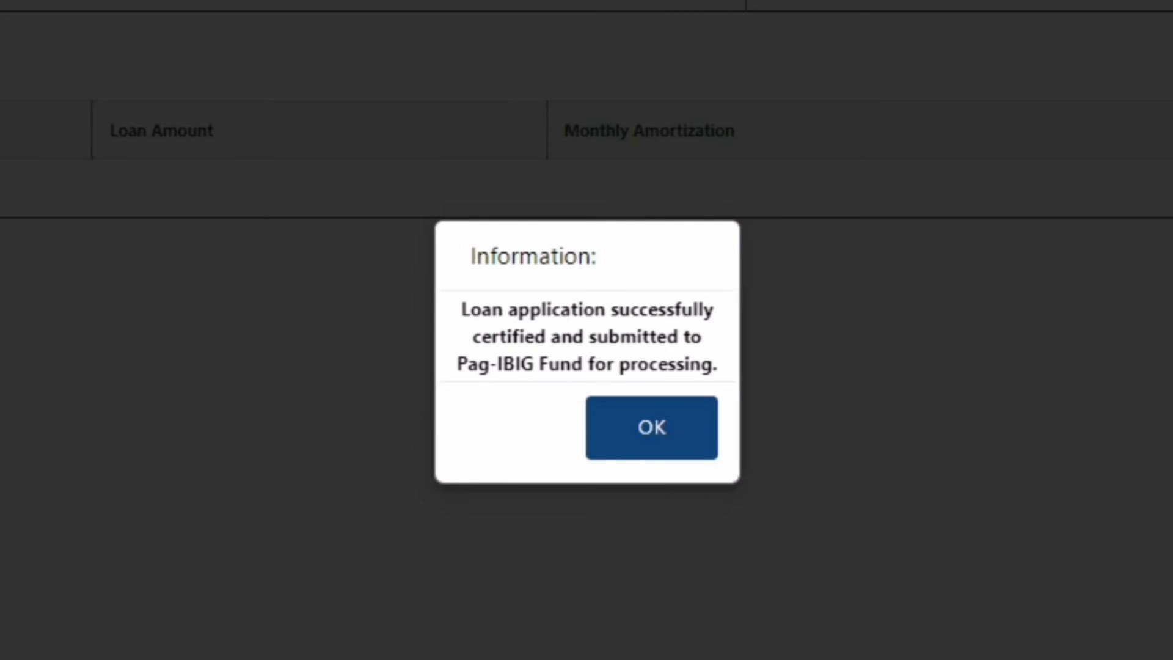
pyautogui.click(664, 430)
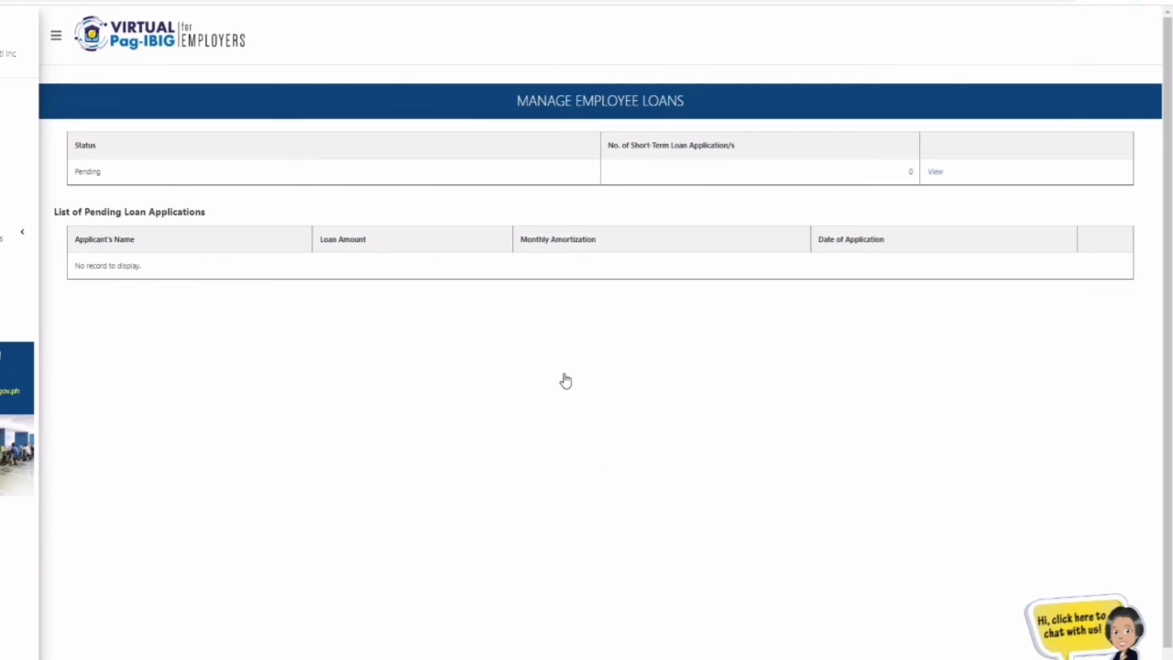
# Step: Recheck the pending loan applications and open the page for viewing employees' short-term loans
pyautogui.click(935, 173)
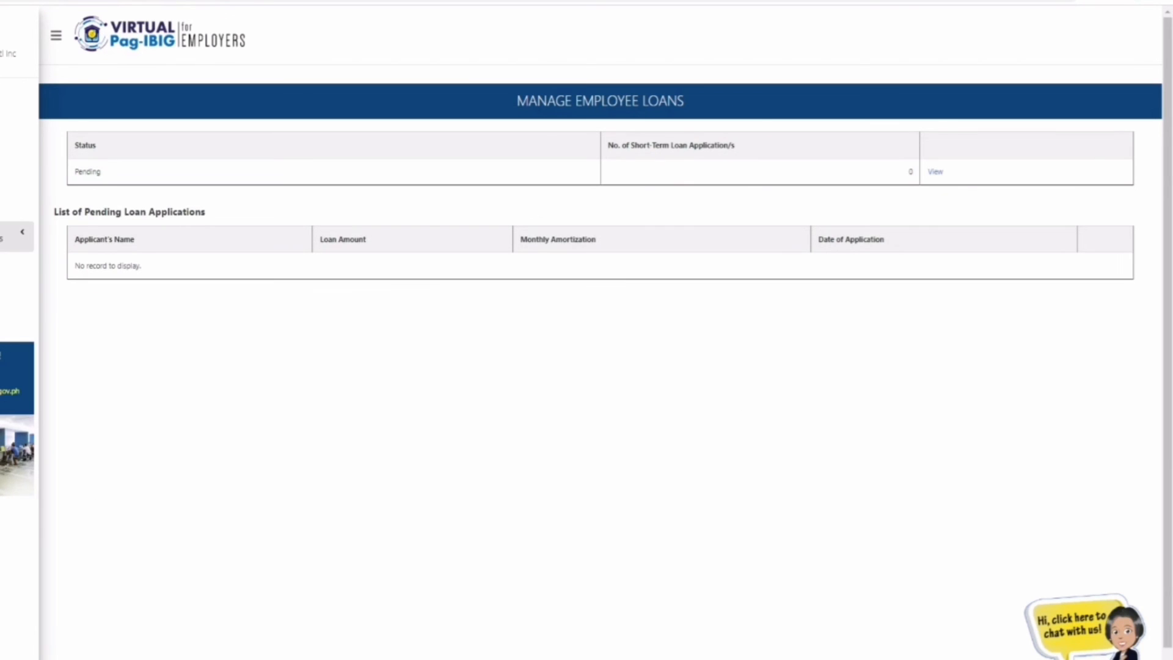
pyautogui.click(22, 236)
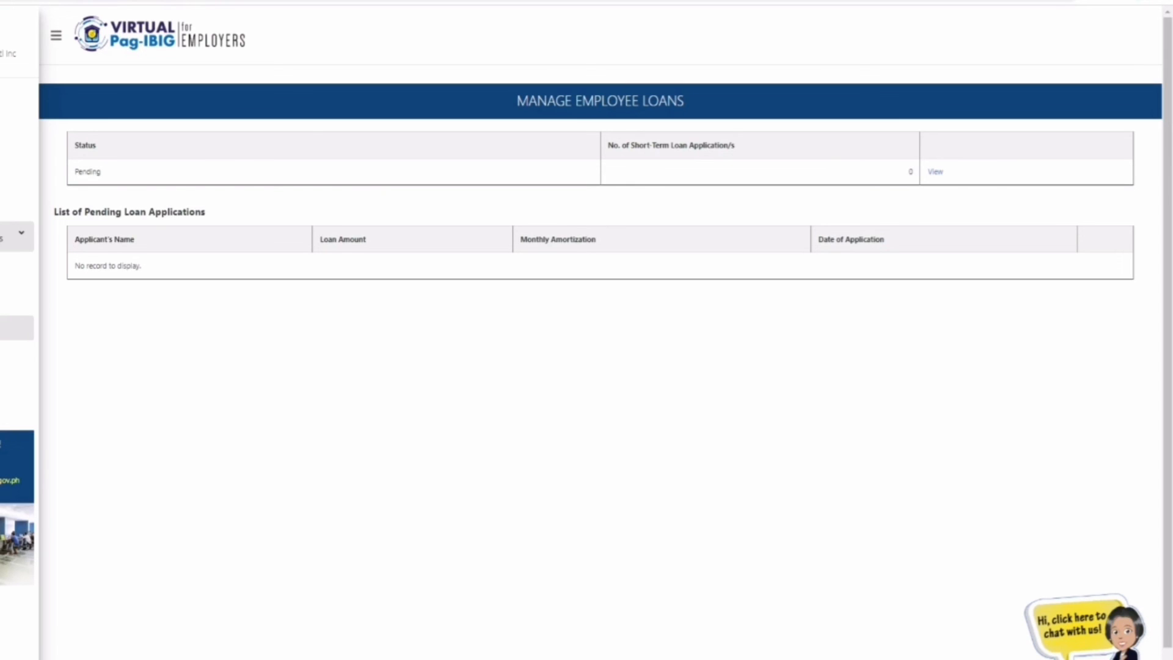
pyautogui.click(17, 328)
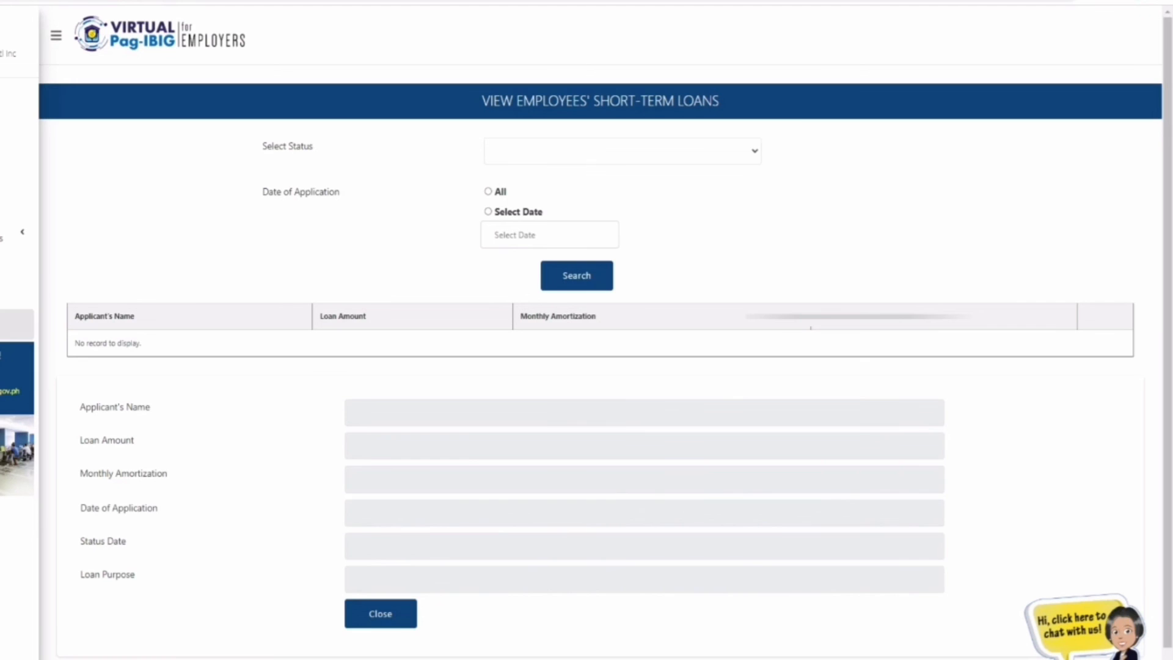
# Step: Search the employees' short-term loans with status APPROVED and all application dates
pyautogui.click(755, 151)
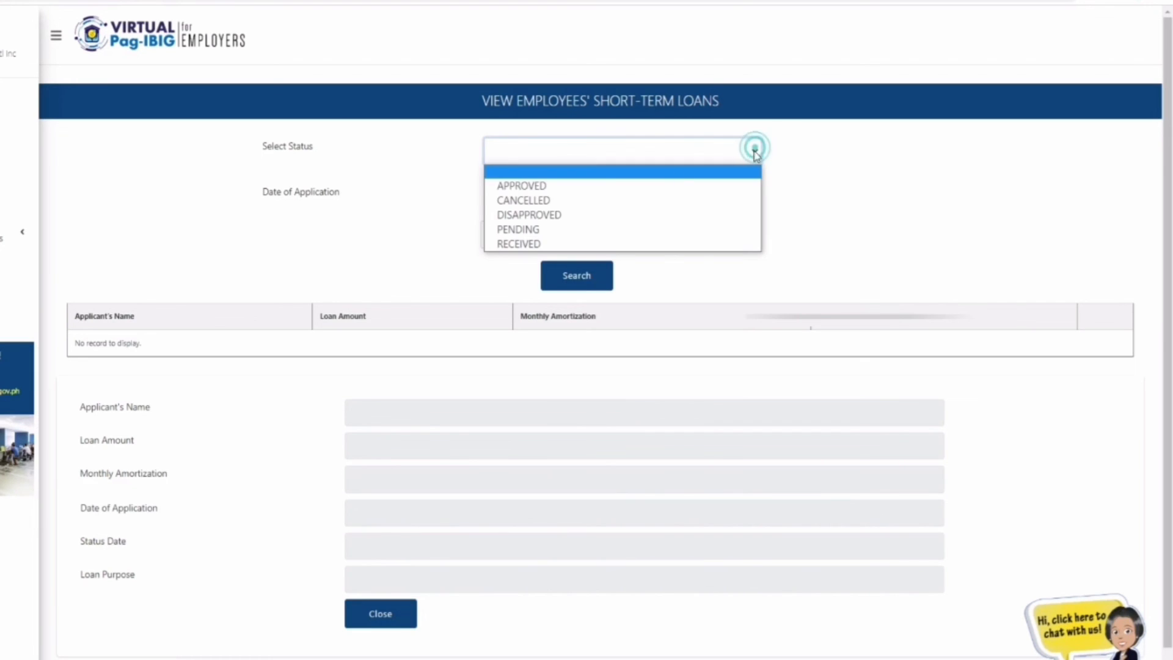
pyautogui.click(523, 187)
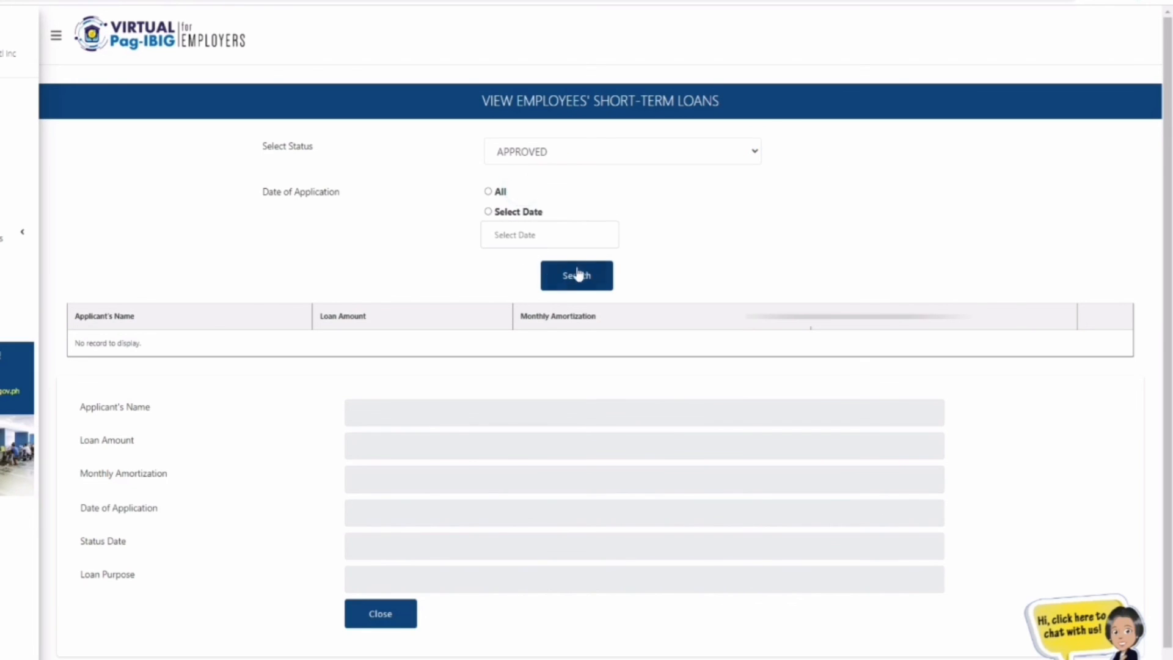
pyautogui.click(488, 192)
pyautogui.click(576, 283)
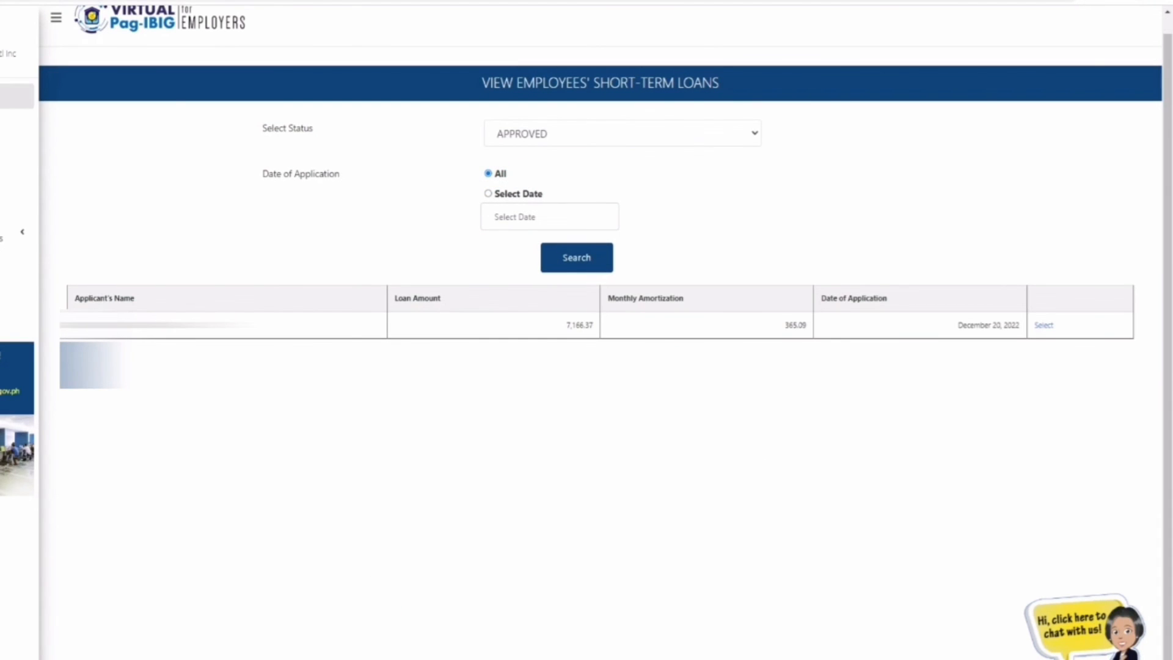
pyautogui.click(12, 96)
pyautogui.click(43, 288)
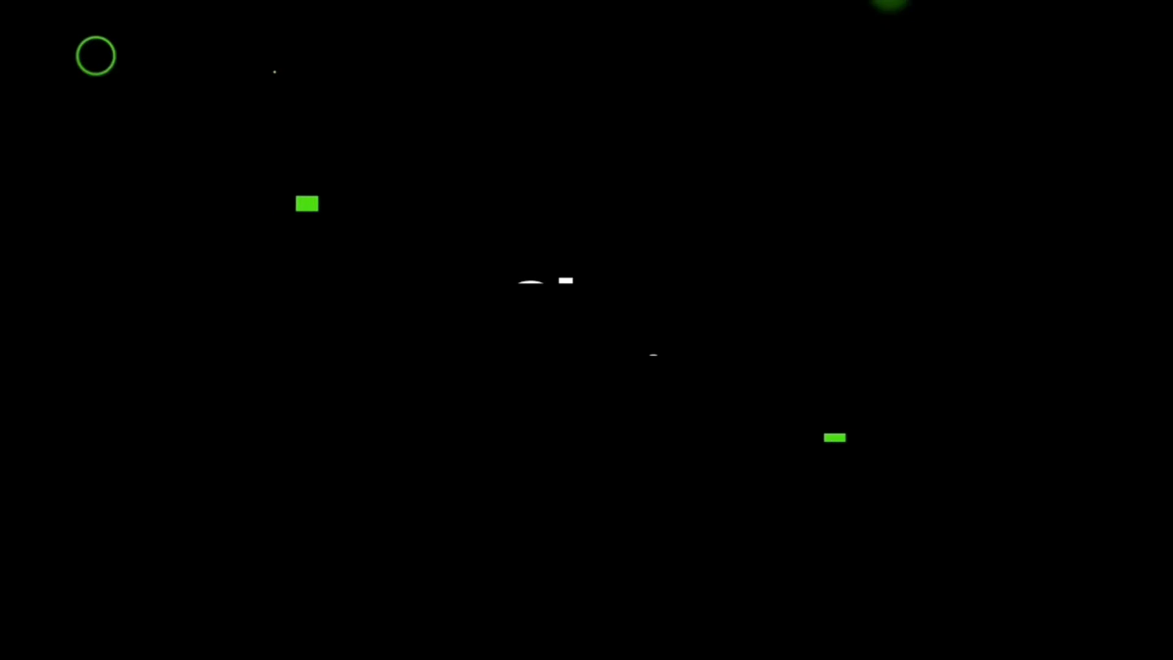